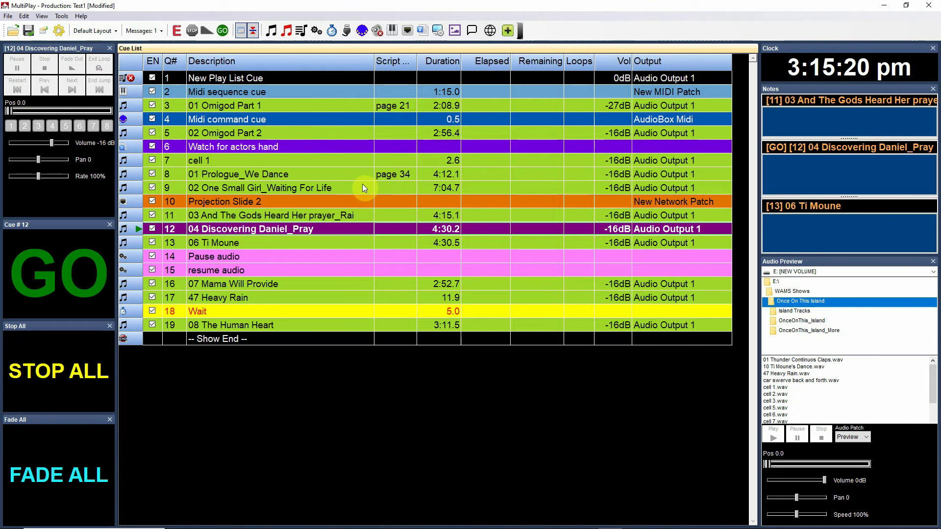
- Make 04 Discovering Daniel_Pray the next cue in the list
{"action": "left_click", "coordinate": [324, 287]}
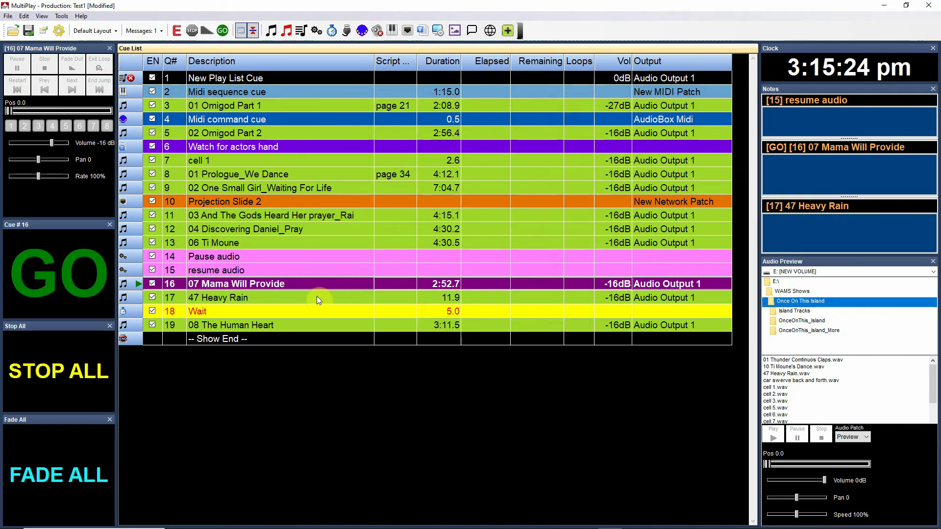
{"action": "left_click", "coordinate": [299, 228]}
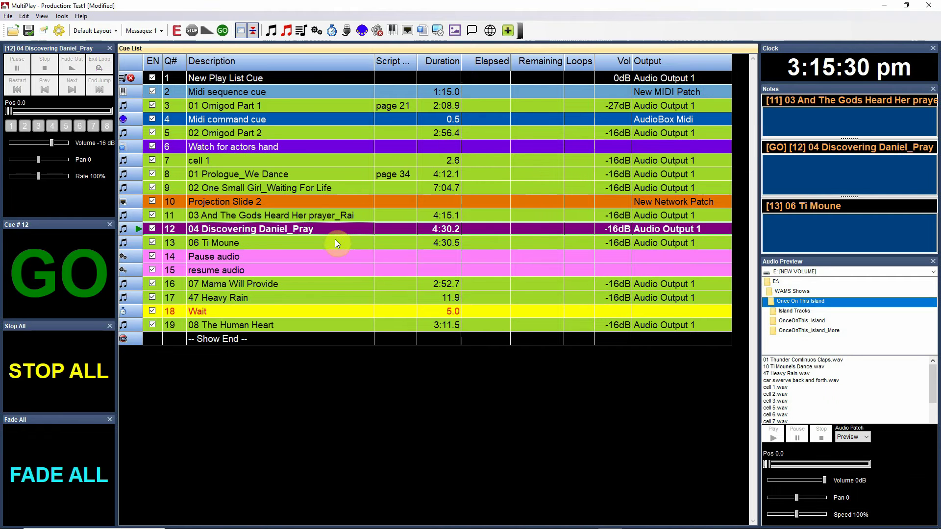
{"action": "left_click", "coordinate": [291, 33]}
- Insert 13 Wedding Sequence.wav from the Island Tracks folder as a new audio cue
{"action": "left_click", "coordinate": [272, 32]}
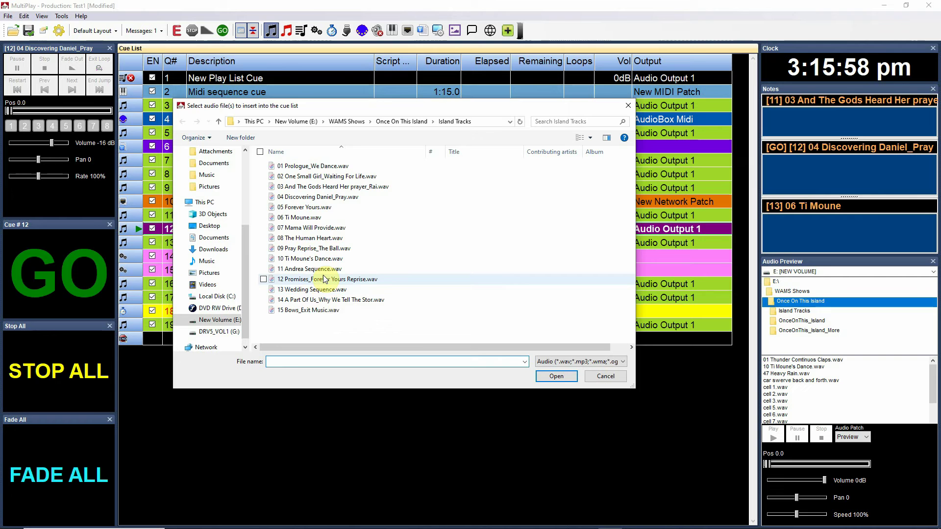
{"action": "left_click", "coordinate": [310, 290]}
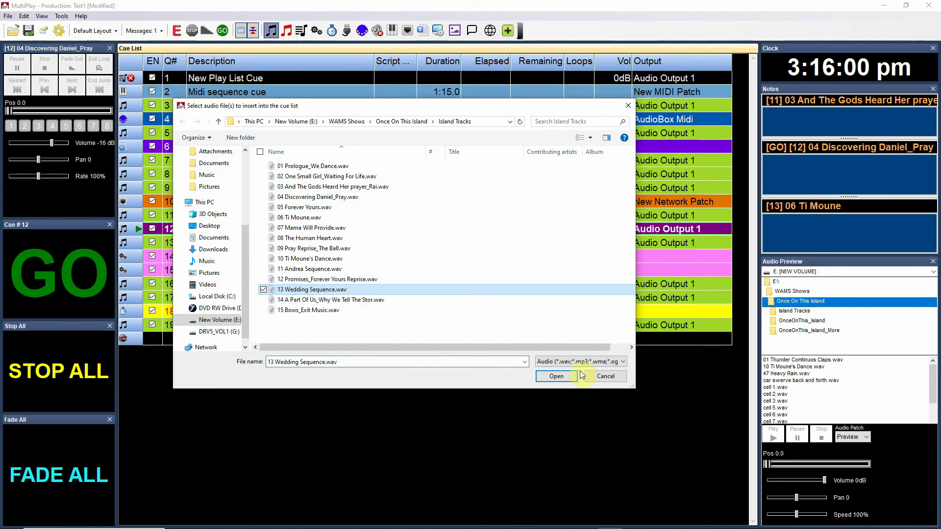
{"action": "left_click", "coordinate": [556, 376]}
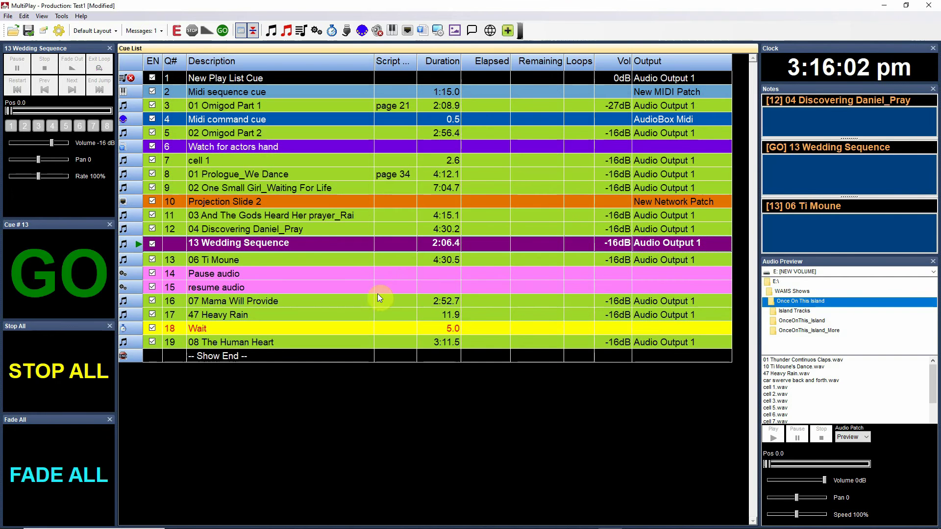
- Open the 13 Wedding Sequence cue's properties and set its Q# to 12A
{"action": "double_click", "coordinate": [322, 242]}
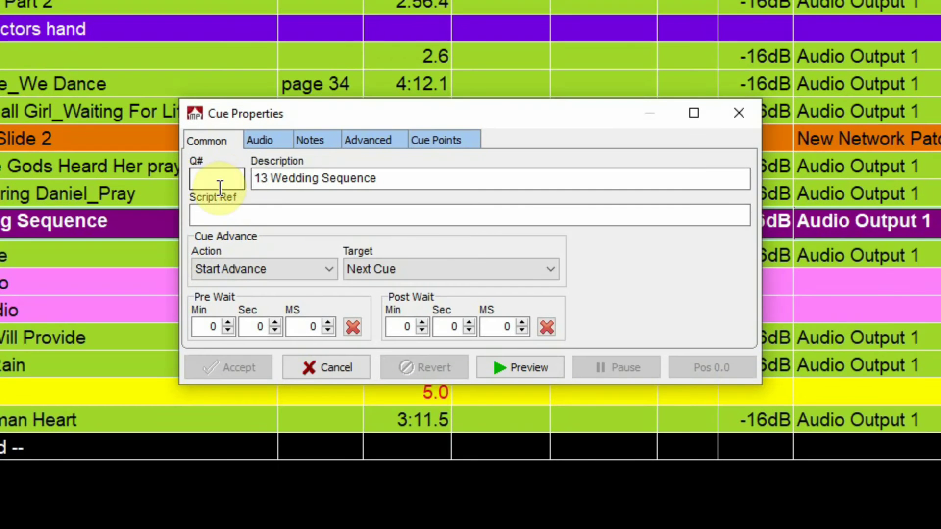
{"action": "left_click", "coordinate": [210, 179]}
{"action": "type", "text": "12A"}
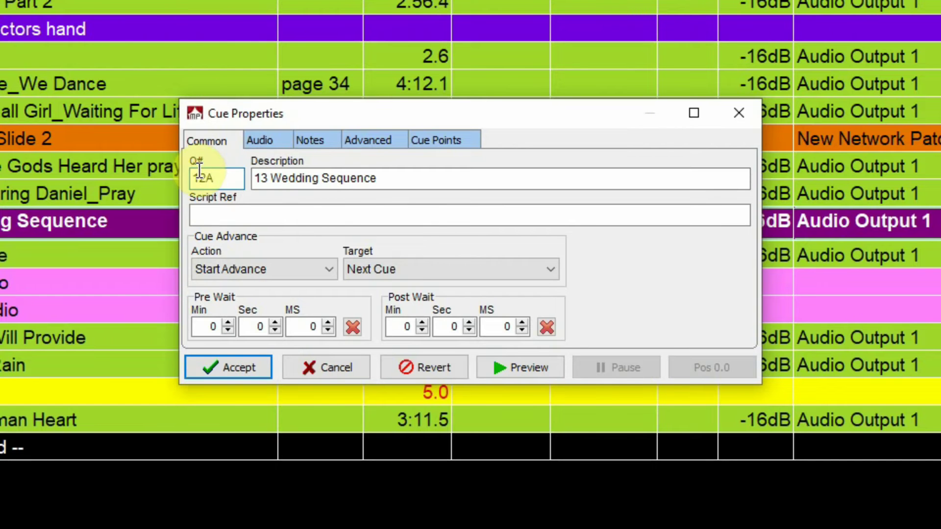
- Show the cue's Audio settings and keep the speed mode on Rate
{"action": "left_click", "coordinate": [264, 141]}
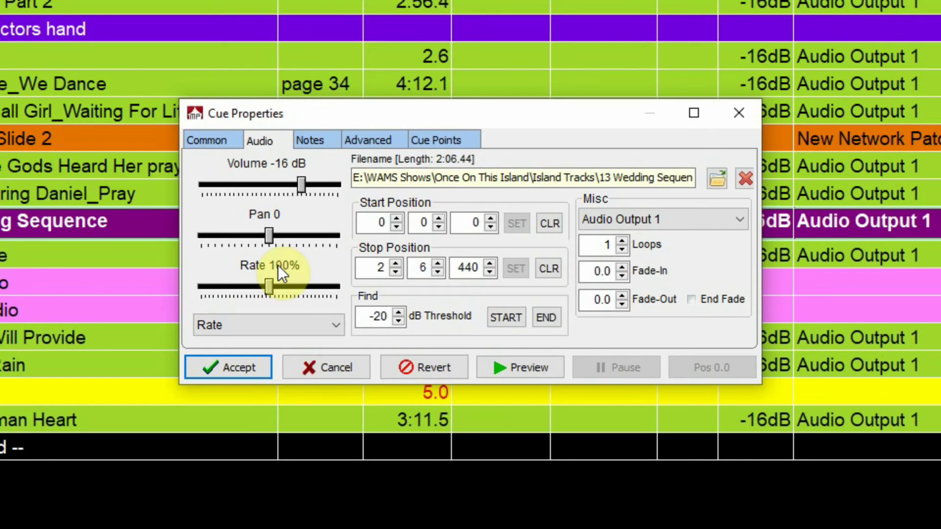
{"action": "left_click", "coordinate": [271, 325]}
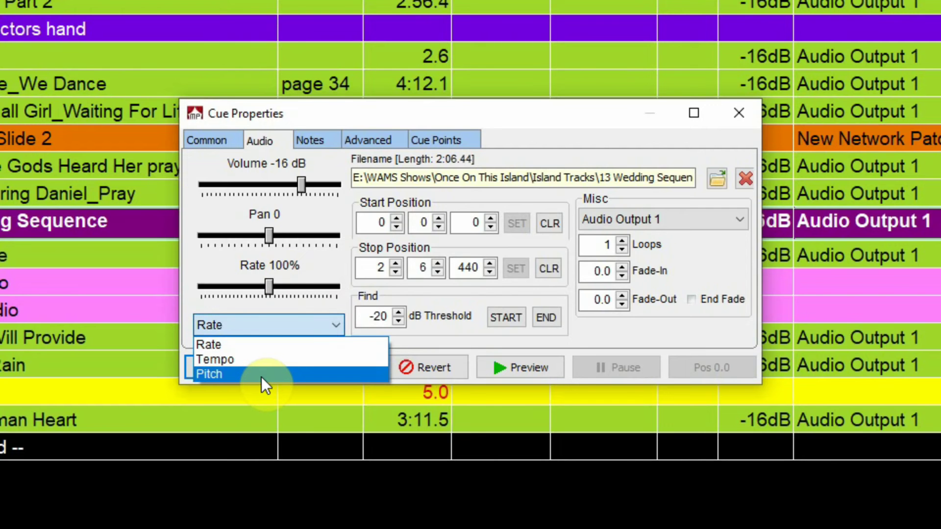
{"action": "left_click", "coordinate": [254, 348]}
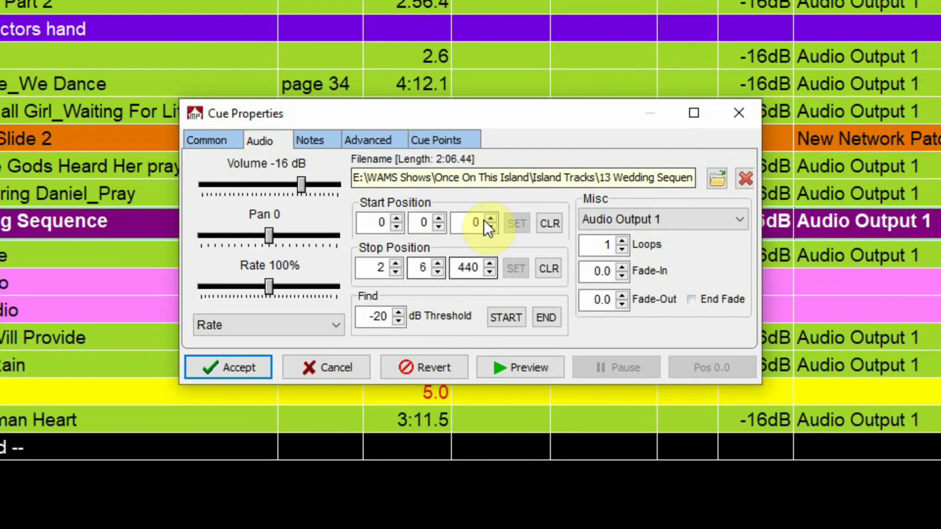
- Enter 2 as the stop minutes and use Find START to begin at 0:00.144
{"action": "left_click", "coordinate": [375, 257]}
{"action": "type", "text": "2"}
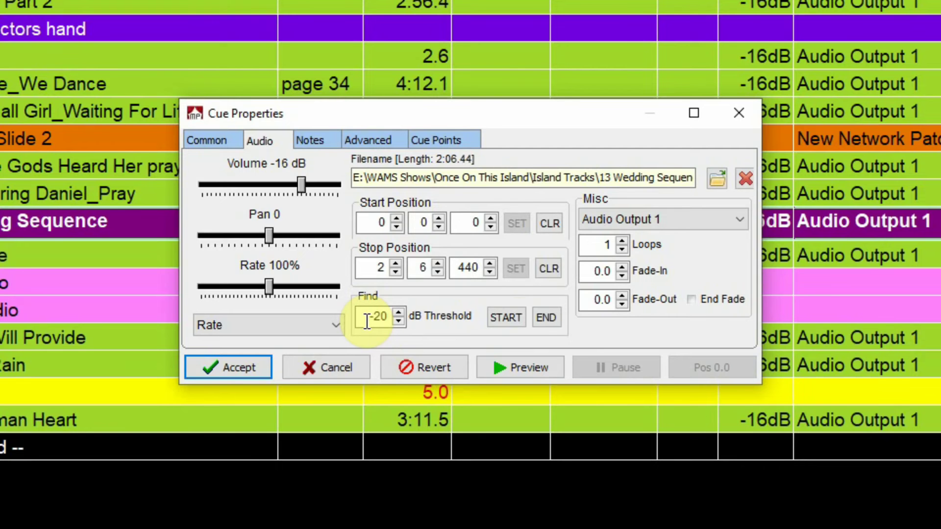
{"action": "left_click", "coordinate": [513, 317]}
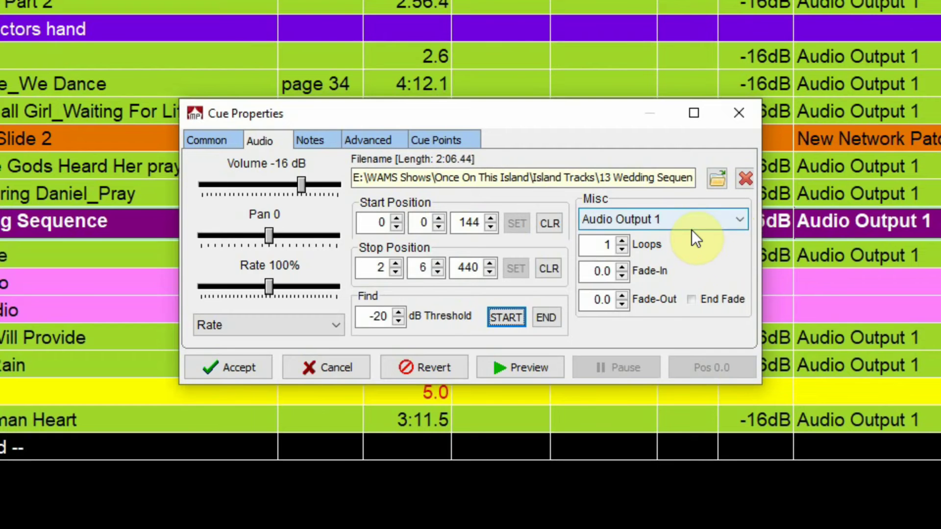
{"action": "left_click", "coordinate": [739, 219]}
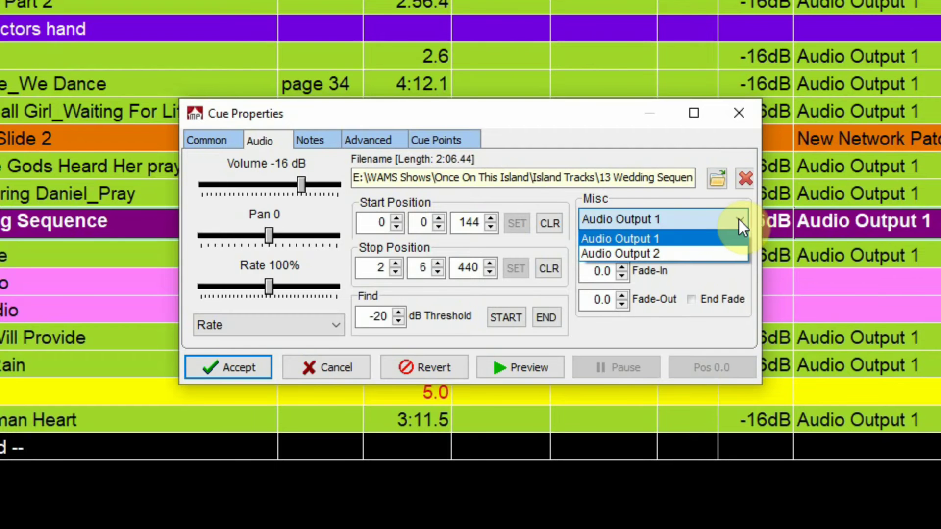
{"action": "left_click", "coordinate": [704, 239]}
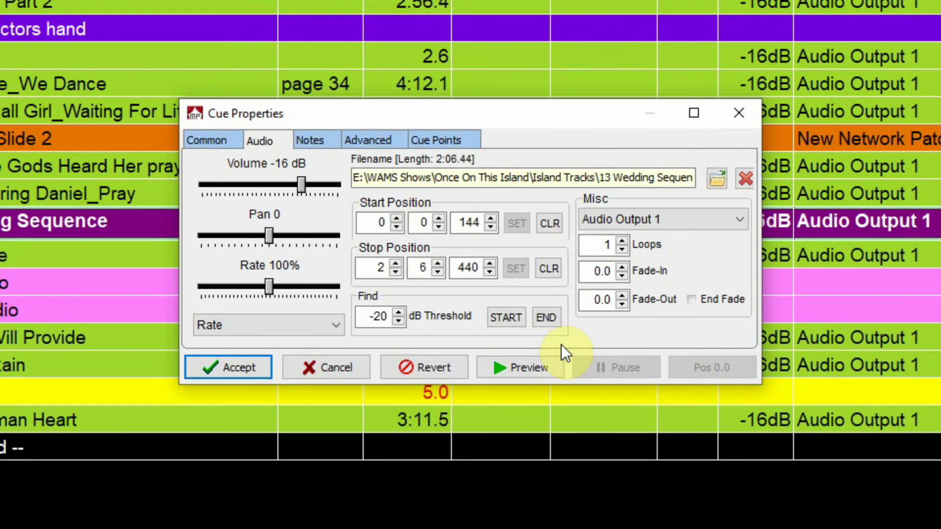
- Preview the cue's audio, pause and stop it, then view the empty Cue Points list
{"action": "left_click", "coordinate": [527, 373]}
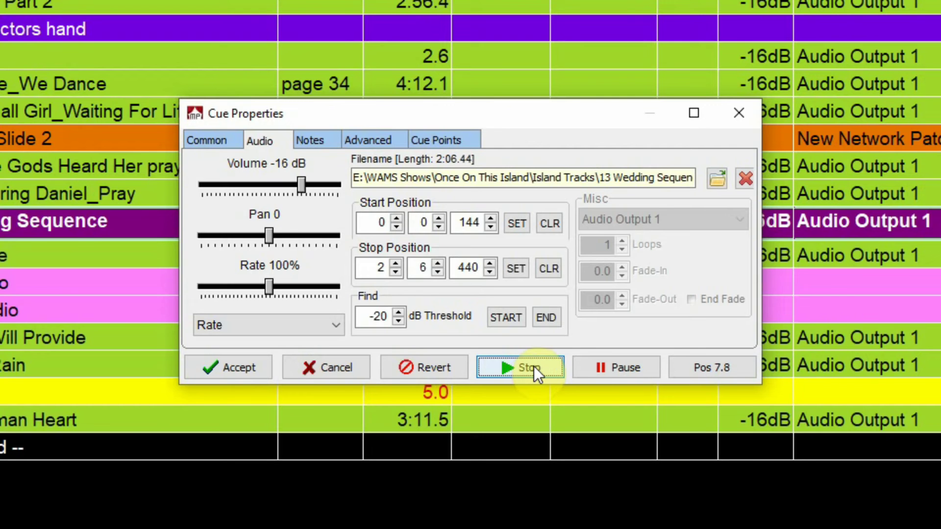
{"action": "left_click", "coordinate": [618, 369]}
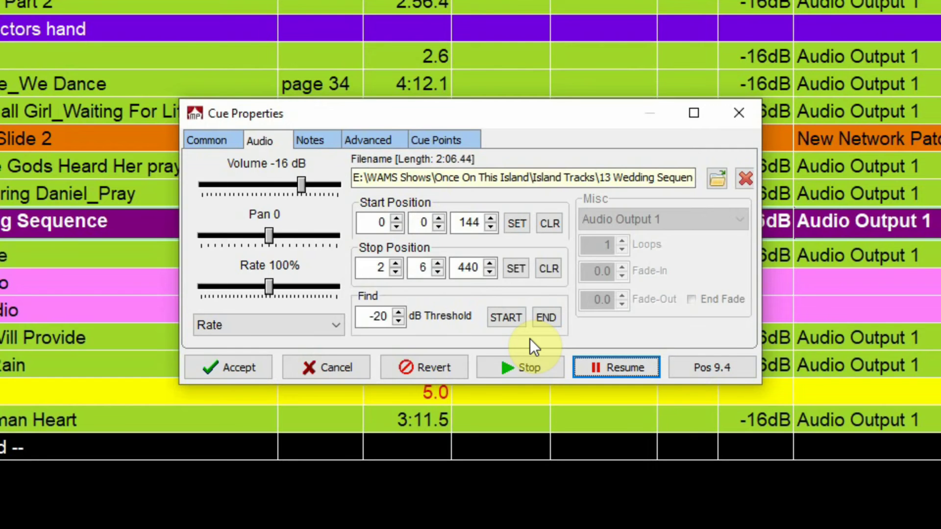
{"action": "left_click", "coordinate": [446, 142]}
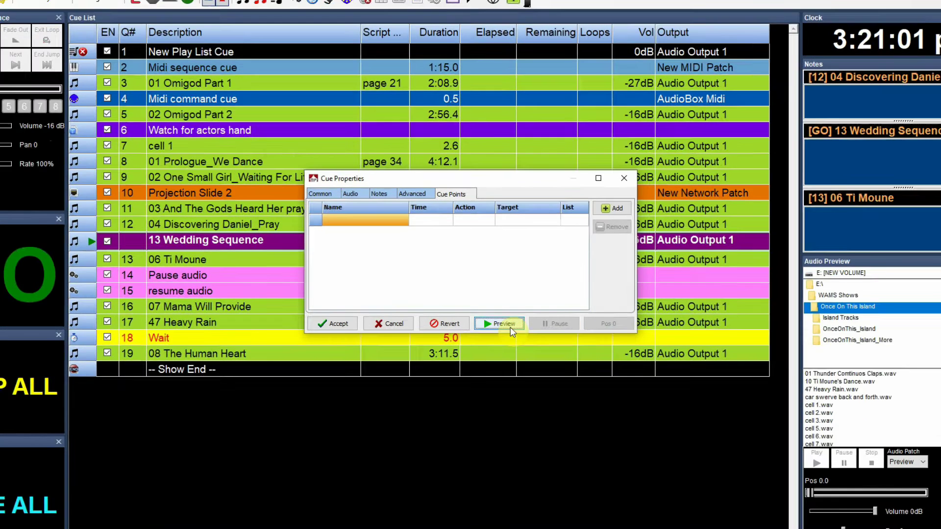
- Add a cue point at about 9.77 seconds during preview and name it Wedding 1
{"action": "left_click", "coordinate": [497, 316]}
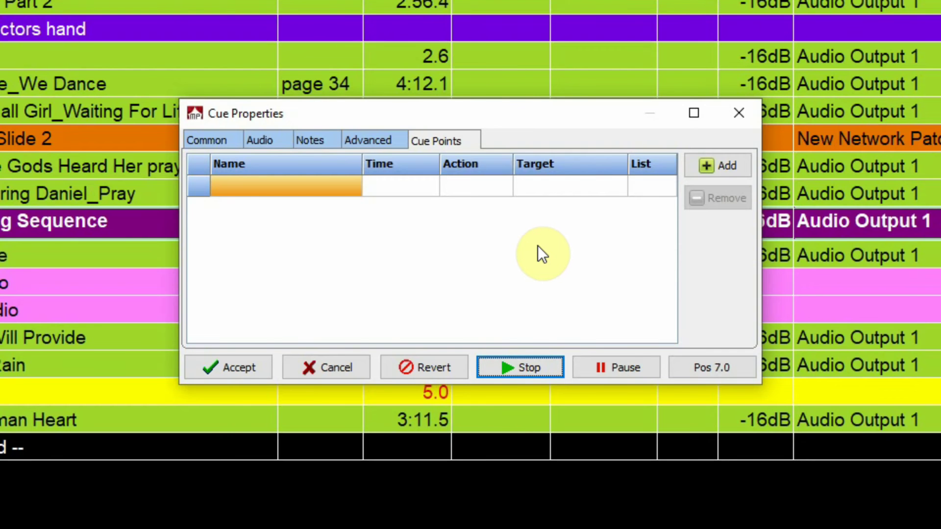
{"action": "left_click", "coordinate": [621, 373]}
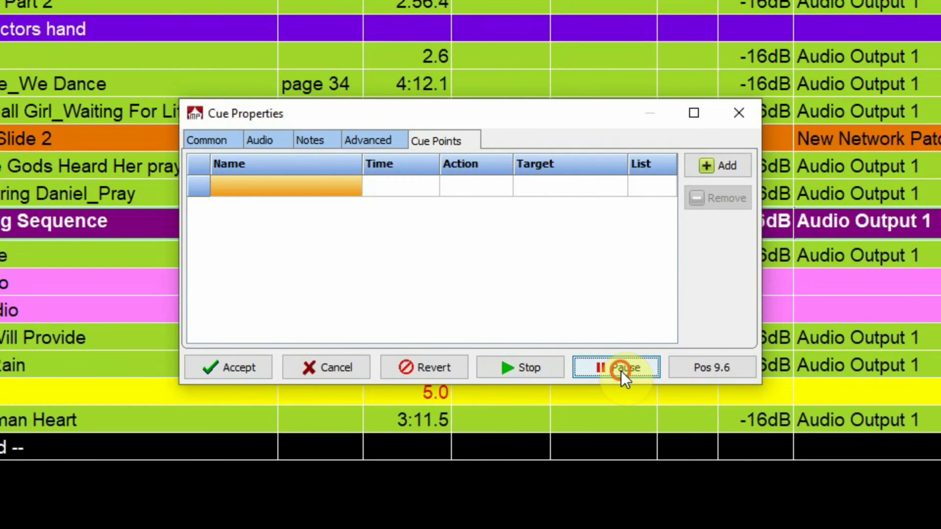
{"action": "left_click", "coordinate": [703, 166]}
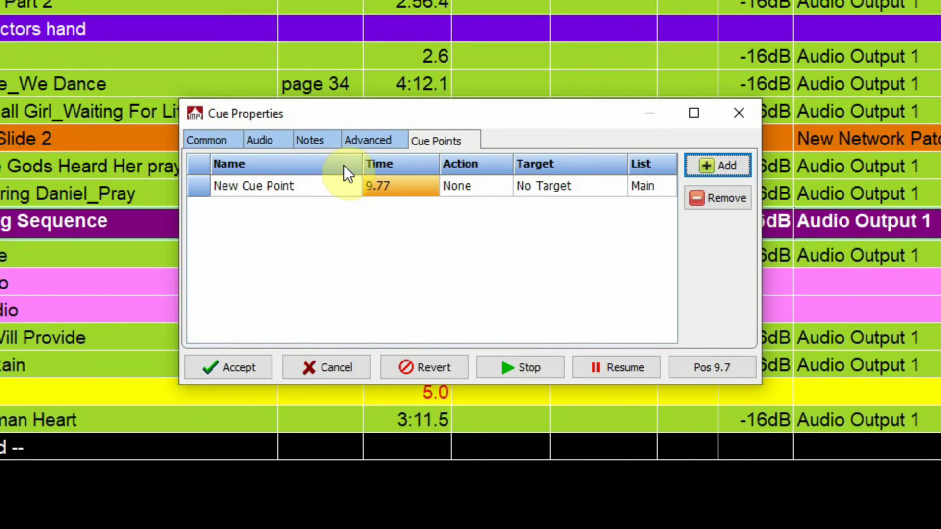
{"action": "left_click", "coordinate": [304, 187]}
{"action": "double_click", "coordinate": [304, 187]}
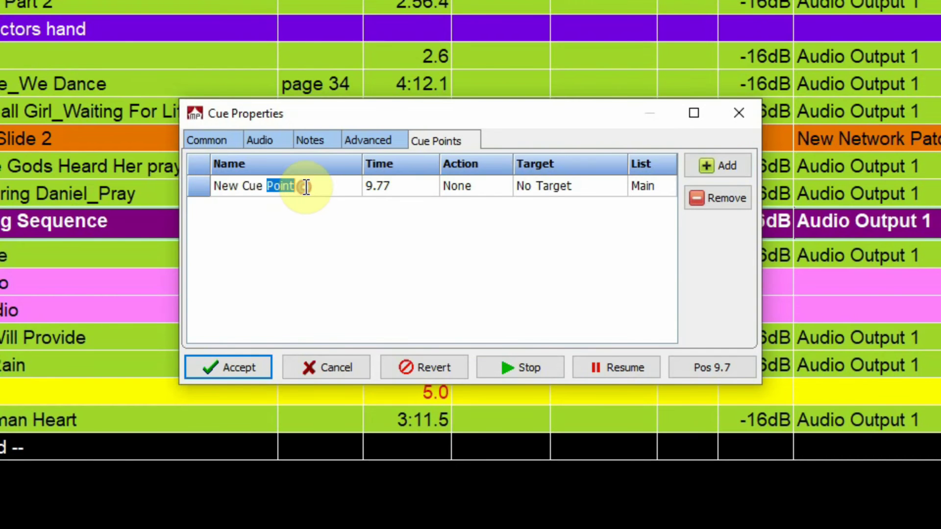
{"action": "left_click_drag", "start_coordinate": [304, 186], "coordinate": [200, 186]}
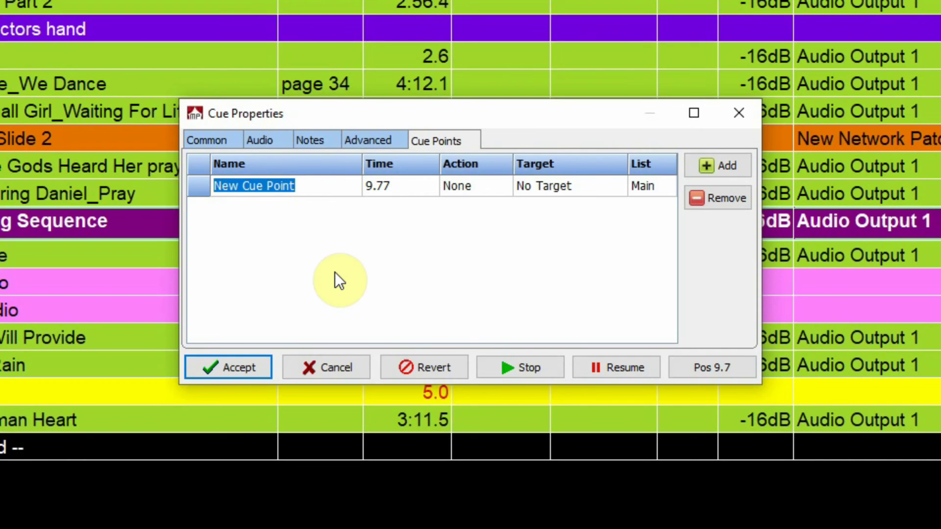
{"action": "type", "text": "We"}
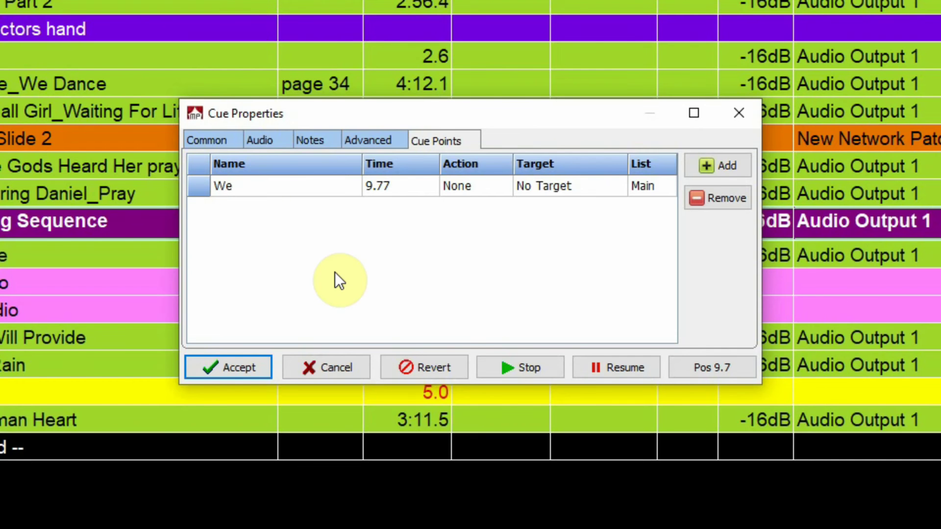
{"action": "key", "text": "BackSpace"}
{"action": "type", "text": "edding 1"}
{"action": "key", "text": "Return"}
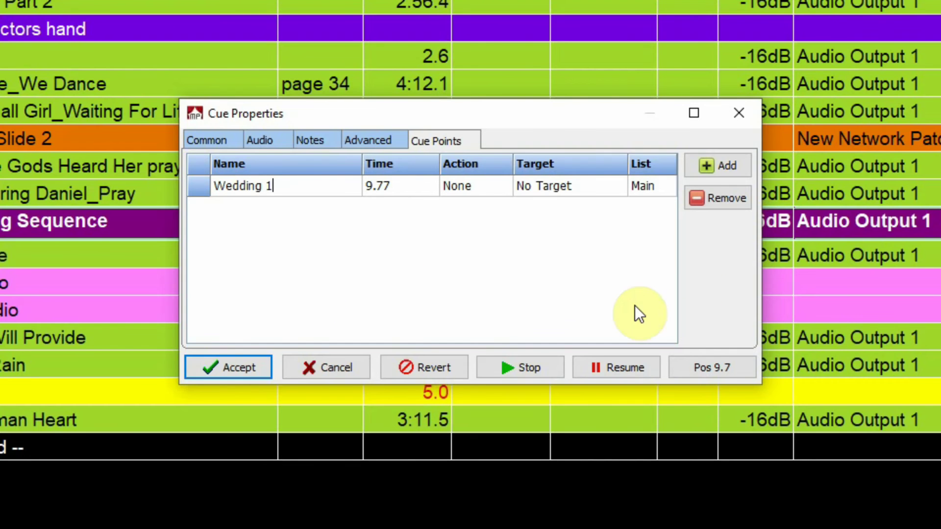
- Add a second cue point at 19.92 named Wedding 2 and accept the properties
{"action": "left_click", "coordinate": [620, 373]}
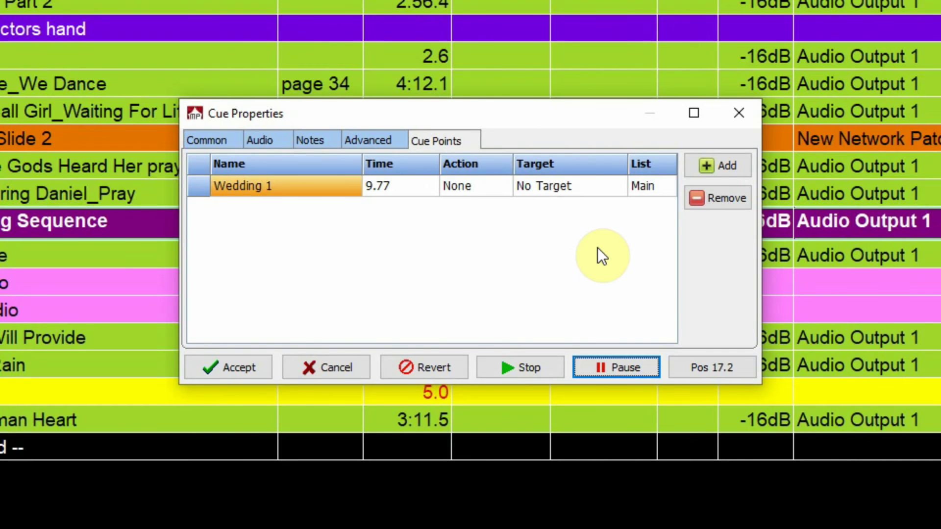
{"action": "left_click", "coordinate": [622, 373]}
{"action": "left_click", "coordinate": [715, 167]}
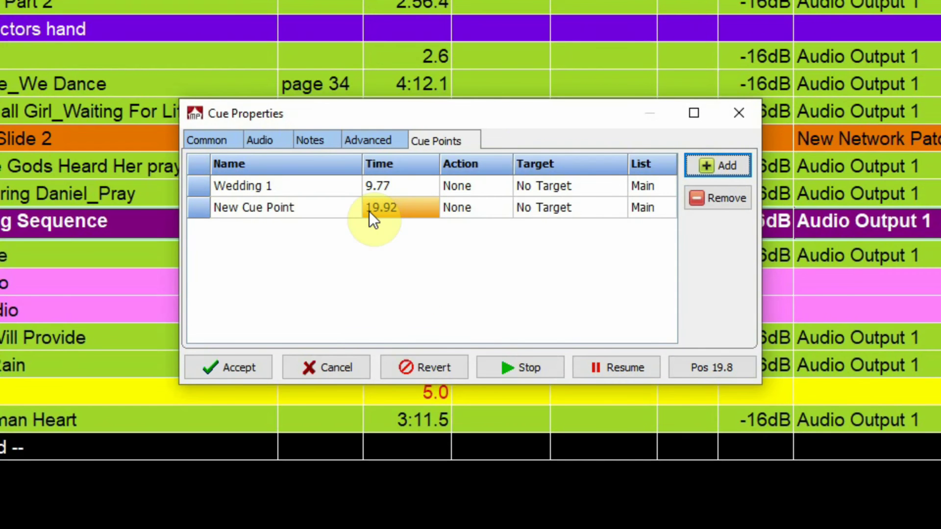
{"action": "left_click", "coordinate": [309, 211]}
{"action": "double_click", "coordinate": [308, 208]}
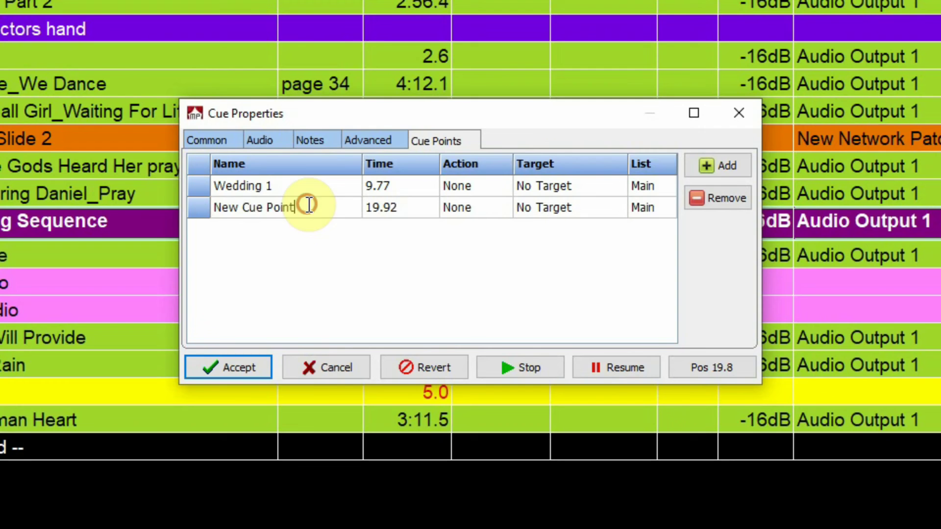
{"action": "left_click_drag", "start_coordinate": [306, 205], "coordinate": [199, 208]}
{"action": "type", "text": "Wedd"}
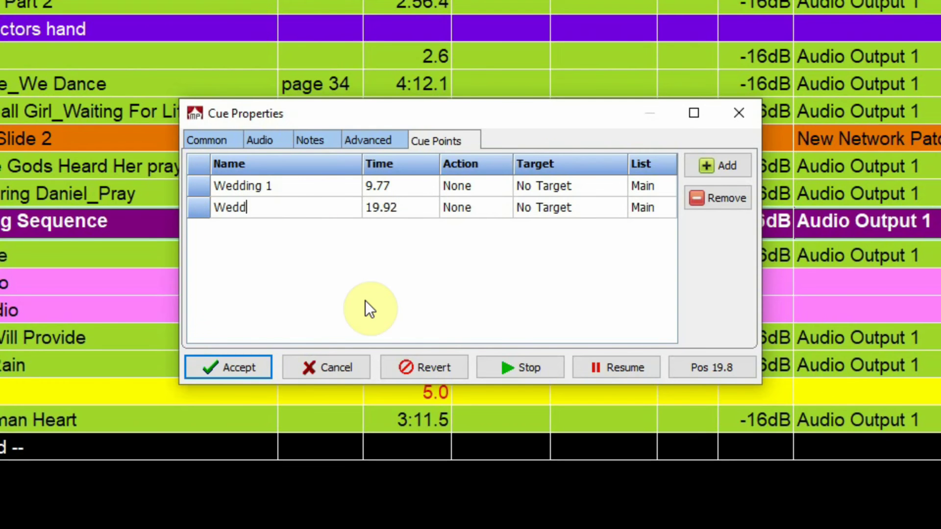
{"action": "type", "text": "ing 2"}
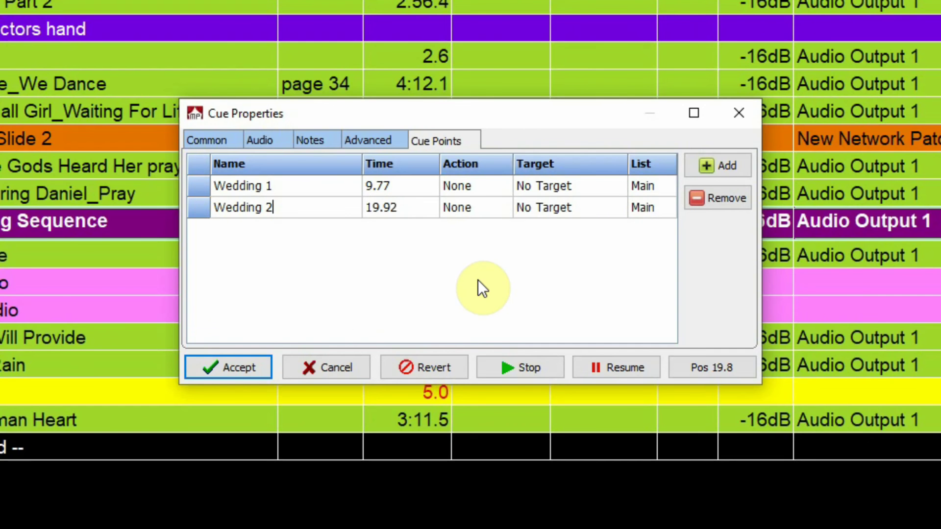
{"action": "left_click", "coordinate": [219, 369]}
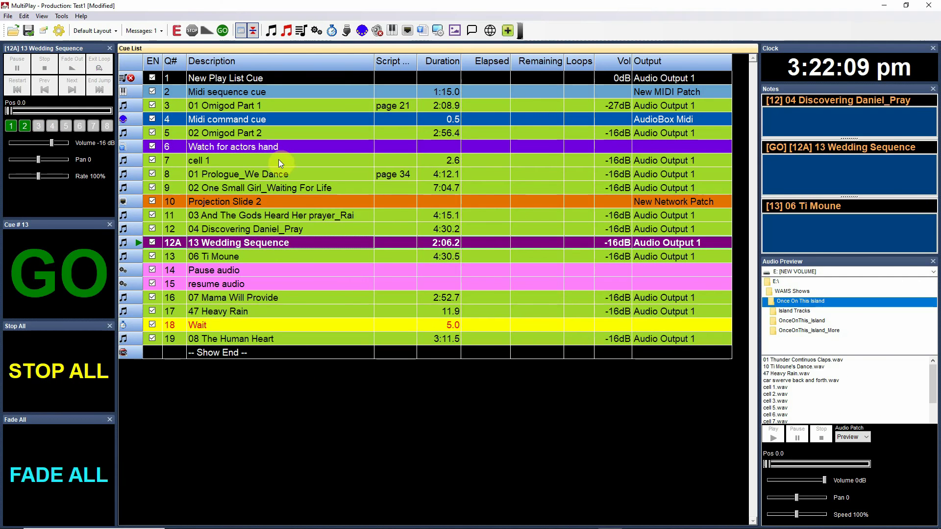
- Select cue 12A and review its properties, then close them
{"action": "left_click", "coordinate": [292, 229]}
{"action": "left_click", "coordinate": [281, 253]}
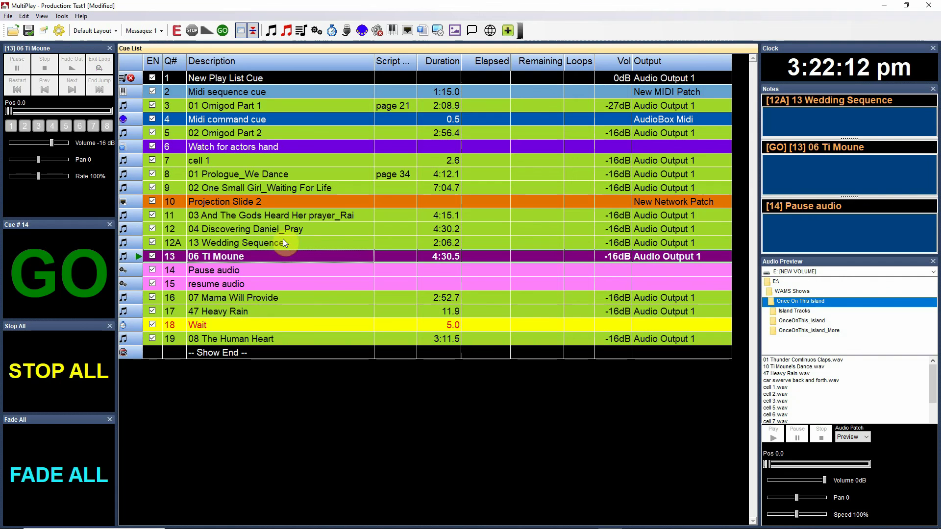
{"action": "left_click", "coordinate": [283, 242]}
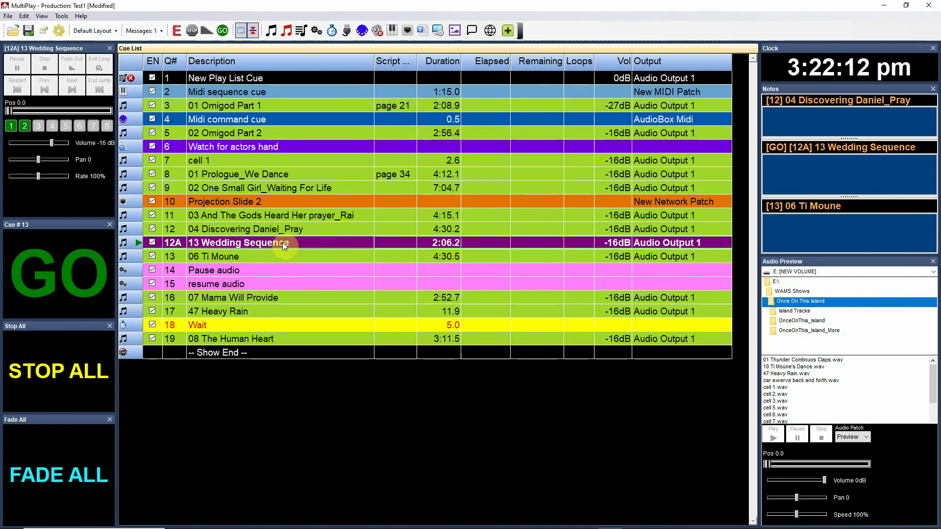
{"action": "double_click", "coordinate": [350, 251]}
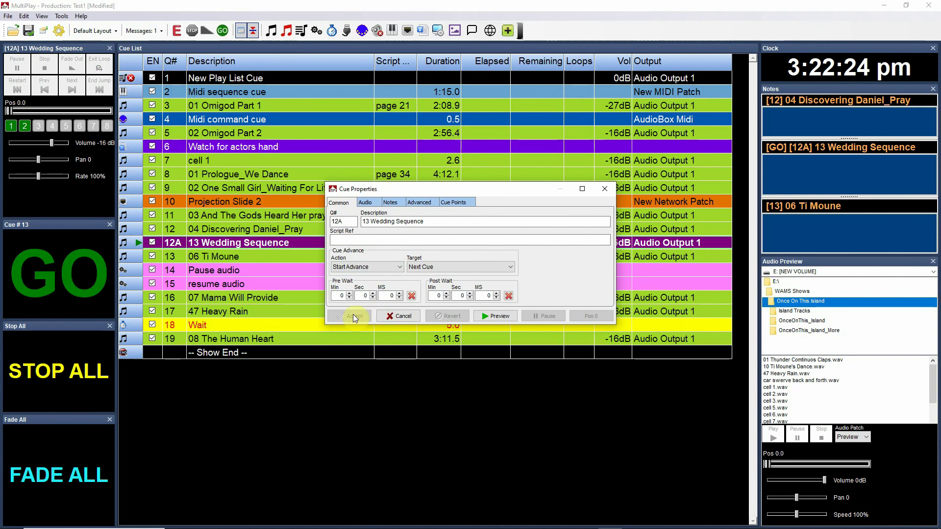
{"action": "left_click", "coordinate": [605, 189]}
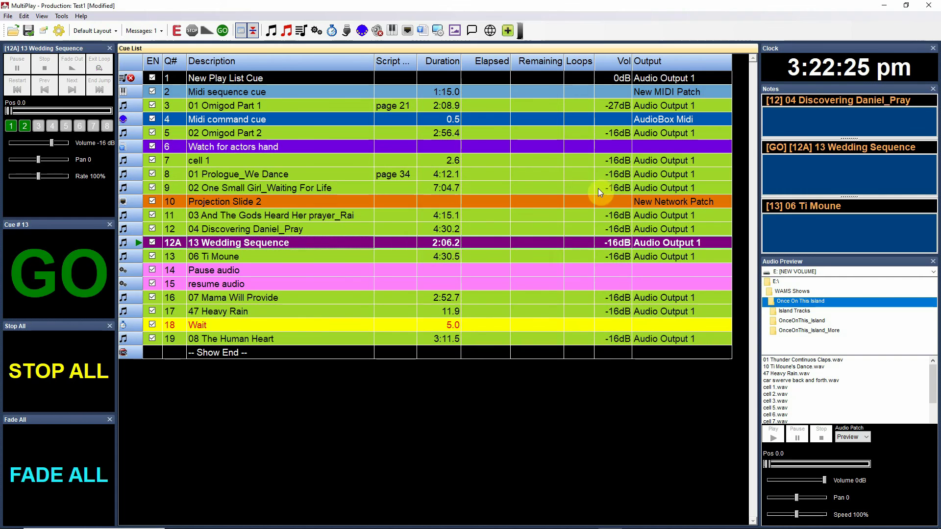
- Play cue 12A with GO and load it into the direct-edit panel
{"action": "left_click", "coordinate": [237, 258]}
{"action": "left_click", "coordinate": [235, 242]}
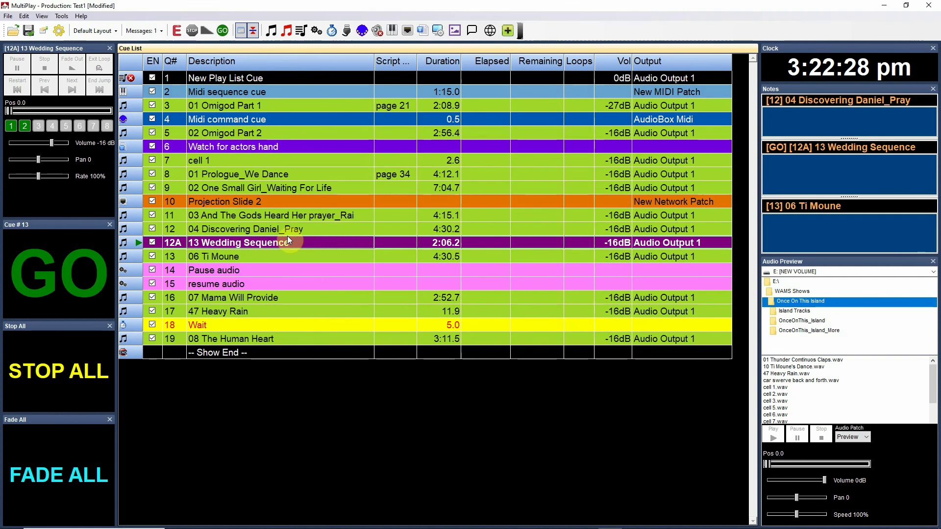
{"action": "left_click", "coordinate": [63, 275]}
{"action": "left_click", "coordinate": [63, 275]}
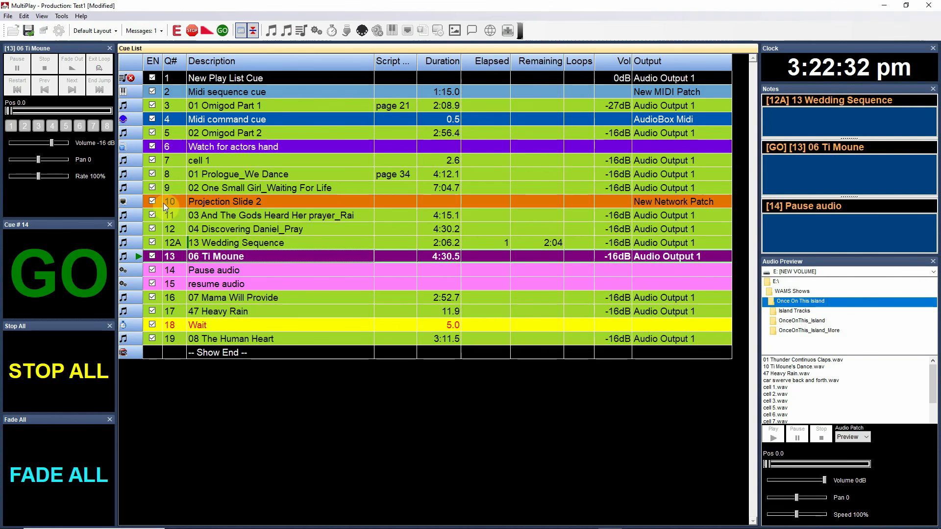
{"action": "left_click", "coordinate": [299, 245]}
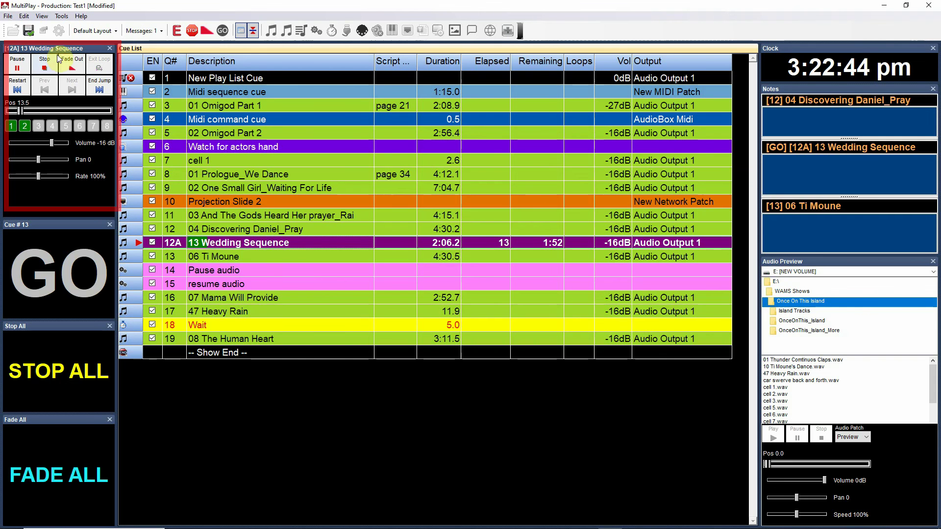
- Stop cue 12A, restart it and load it into the direct-edit panel again
{"action": "left_click", "coordinate": [44, 64]}
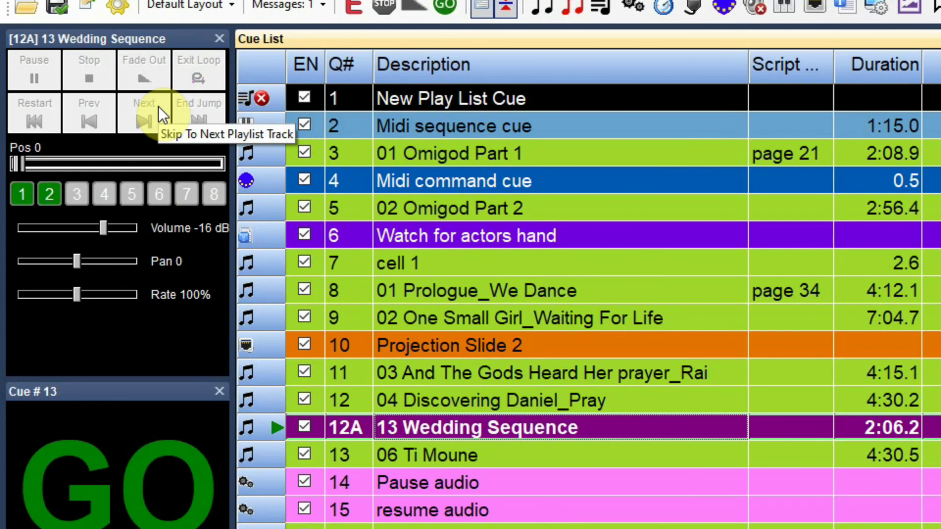
{"action": "left_click", "coordinate": [509, 459]}
{"action": "left_click", "coordinate": [505, 424]}
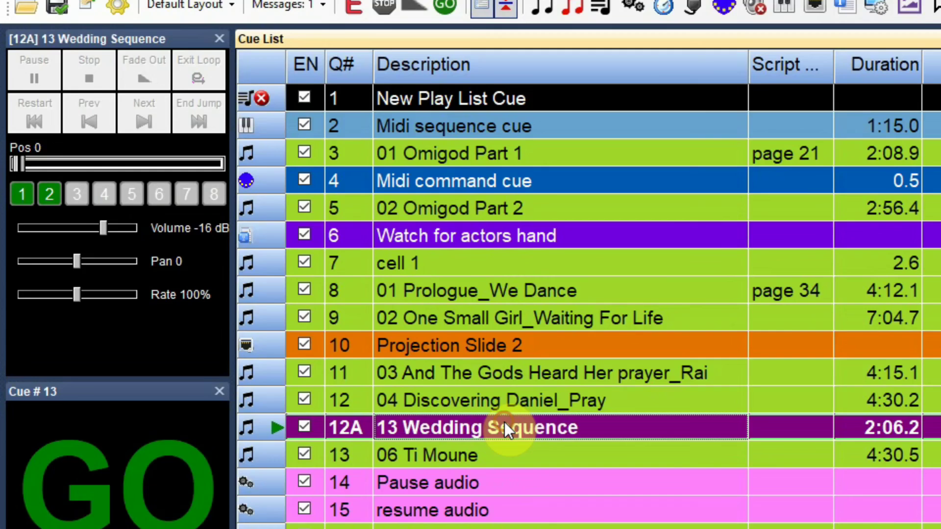
{"action": "left_click", "coordinate": [145, 473]}
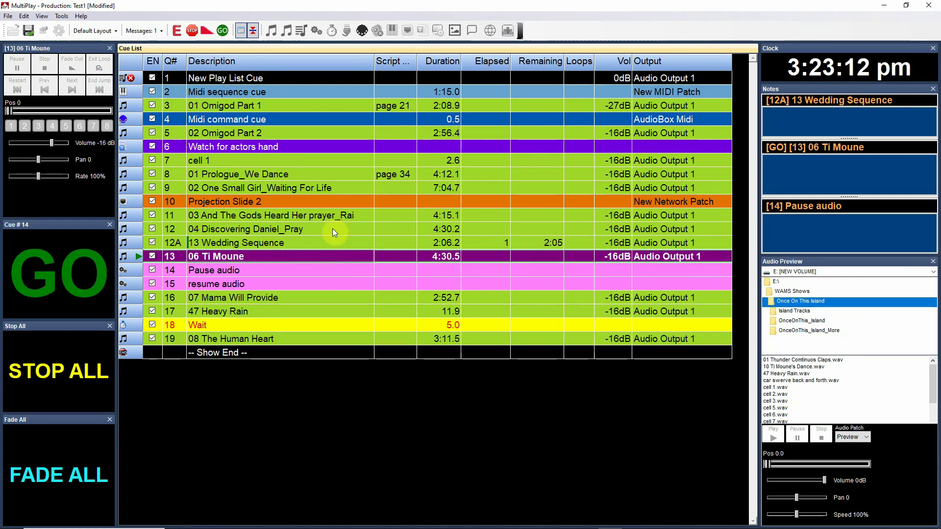
{"action": "left_click", "coordinate": [291, 243]}
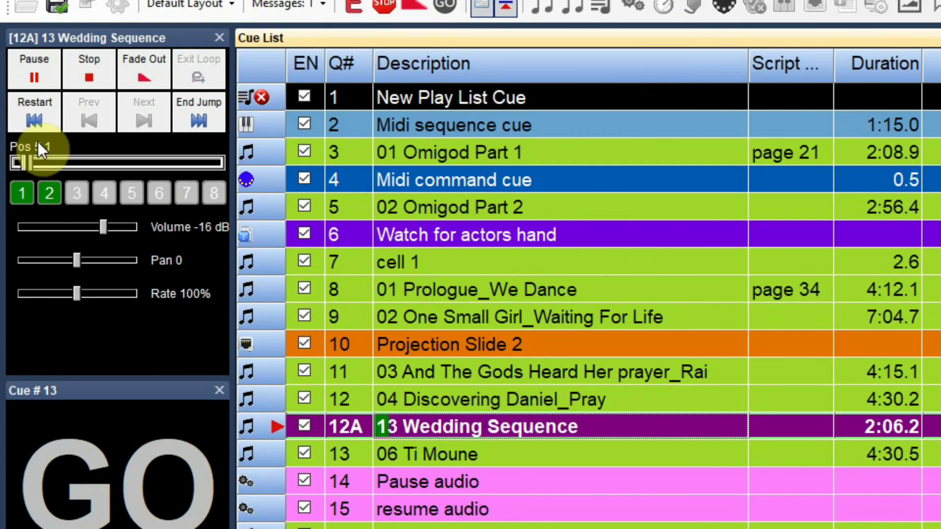
- Pause, resume, jump to the Wedding 2 cue point, and finally stop cue 12A
{"action": "left_click", "coordinate": [19, 66]}
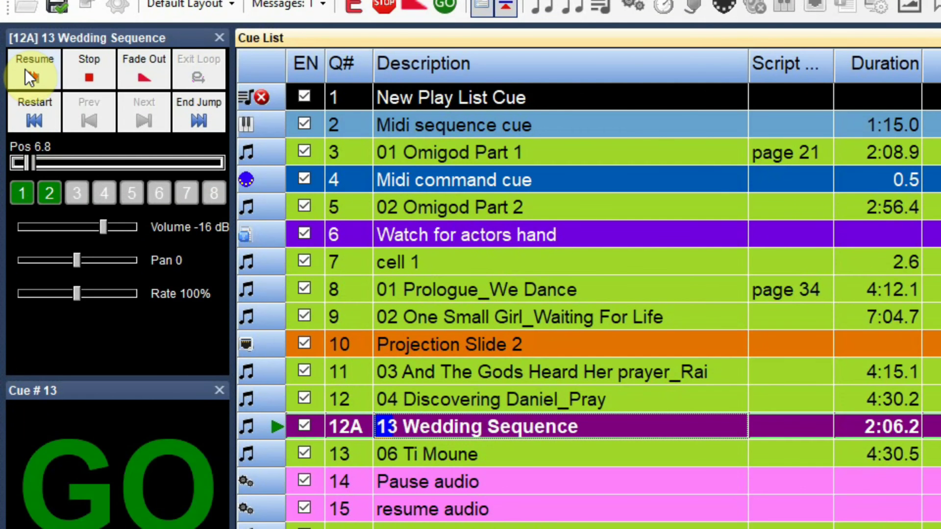
{"action": "left_click", "coordinate": [37, 69]}
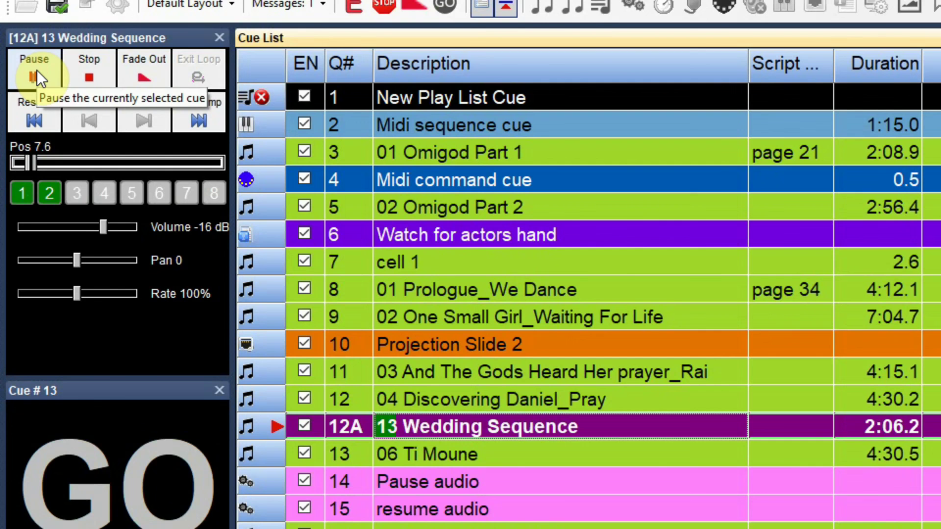
{"action": "left_click", "coordinate": [52, 193]}
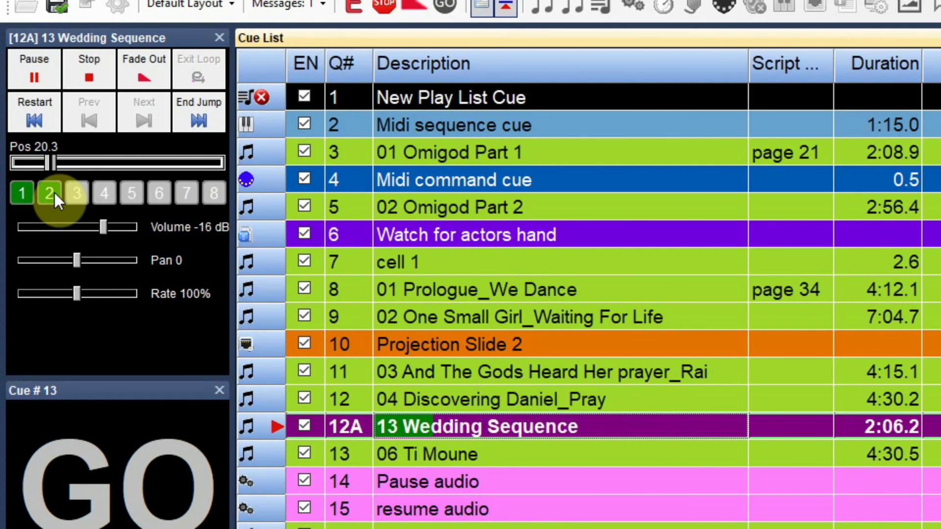
{"action": "left_click", "coordinate": [78, 80]}
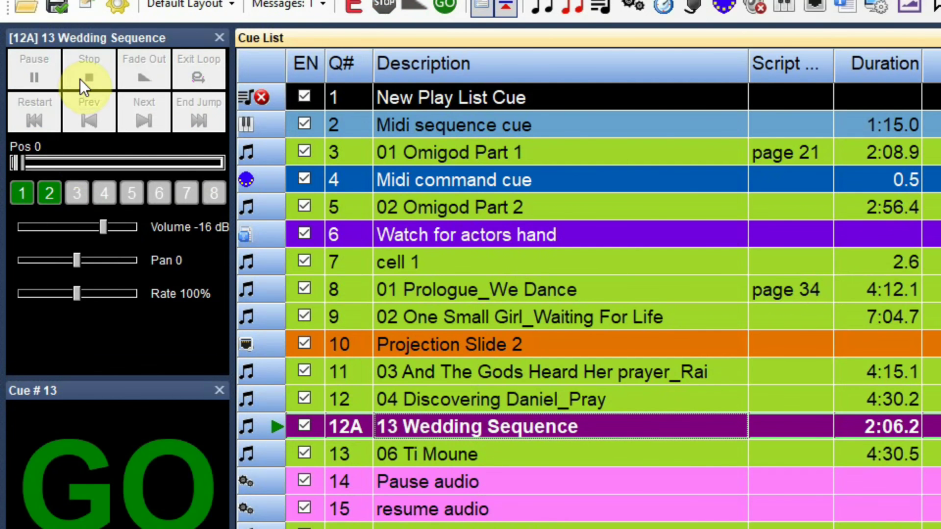
{"action": "left_click", "coordinate": [48, 194]}
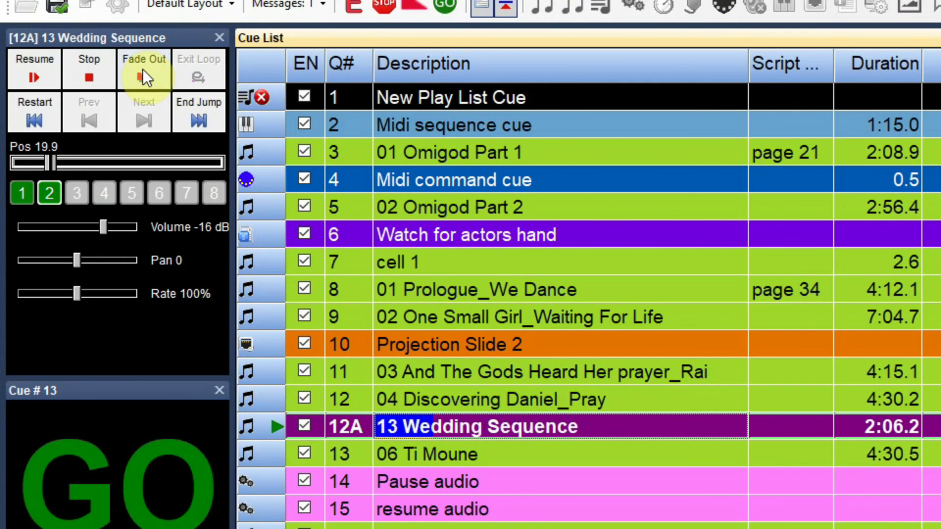
{"action": "left_click", "coordinate": [33, 74]}
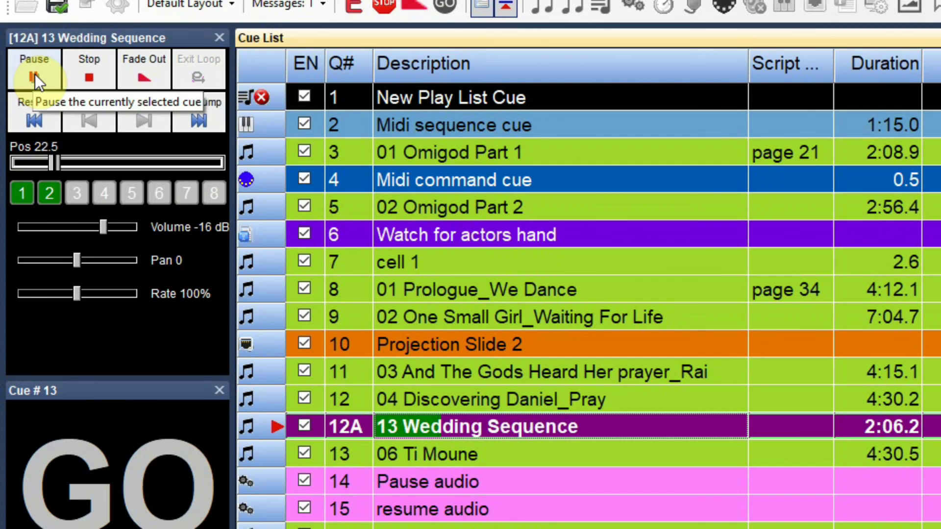
{"action": "left_click", "coordinate": [91, 75]}
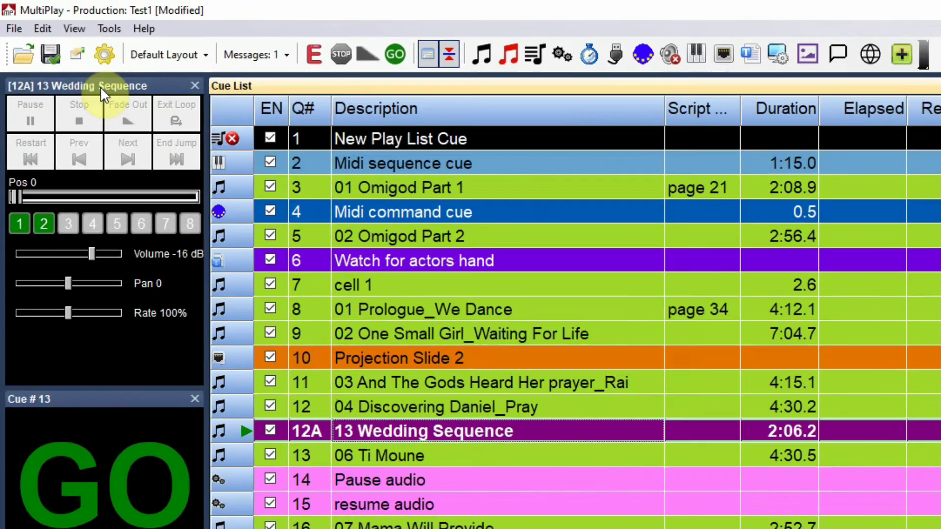
{"action": "left_click", "coordinate": [42, 30]}
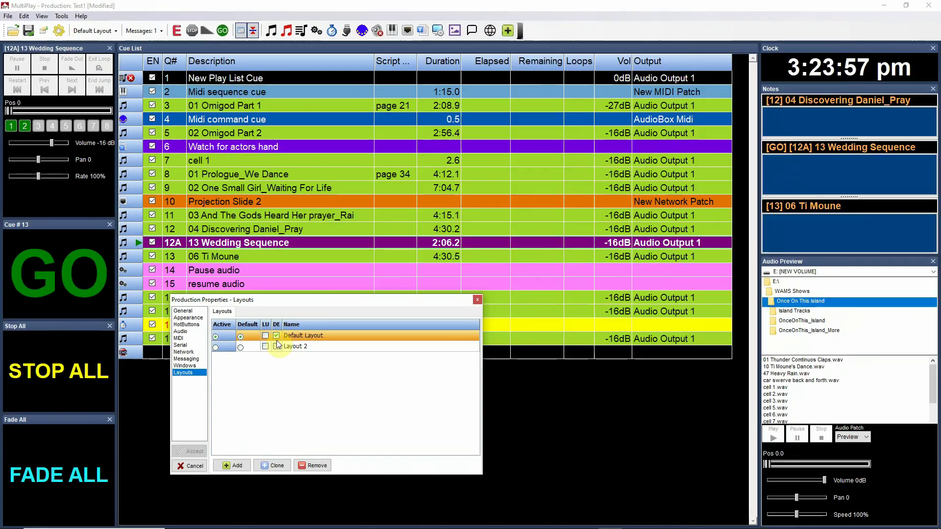
{"action": "left_click", "coordinate": [336, 395]}
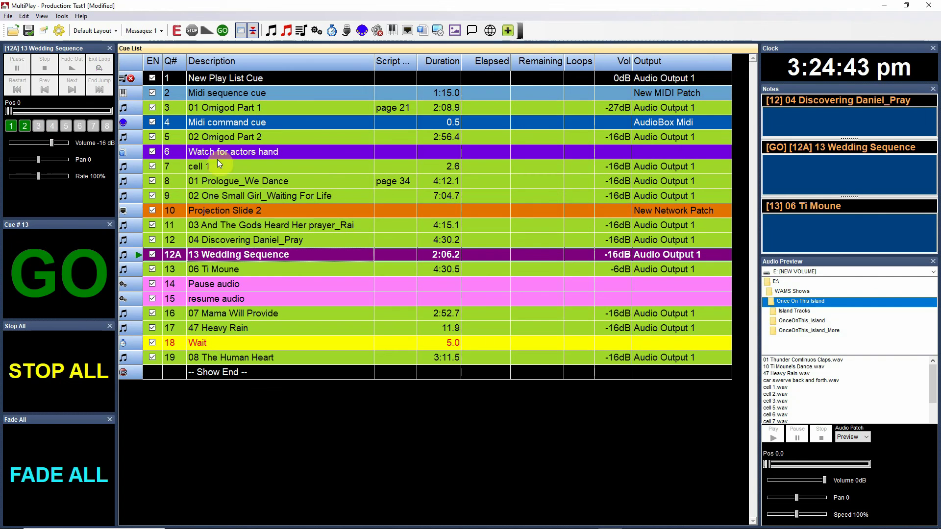
- Start cue 12A, drag its live Volume slider up to -4 dB, and stop playback
{"action": "left_click", "coordinate": [65, 282]}
{"action": "left_click", "coordinate": [268, 254]}
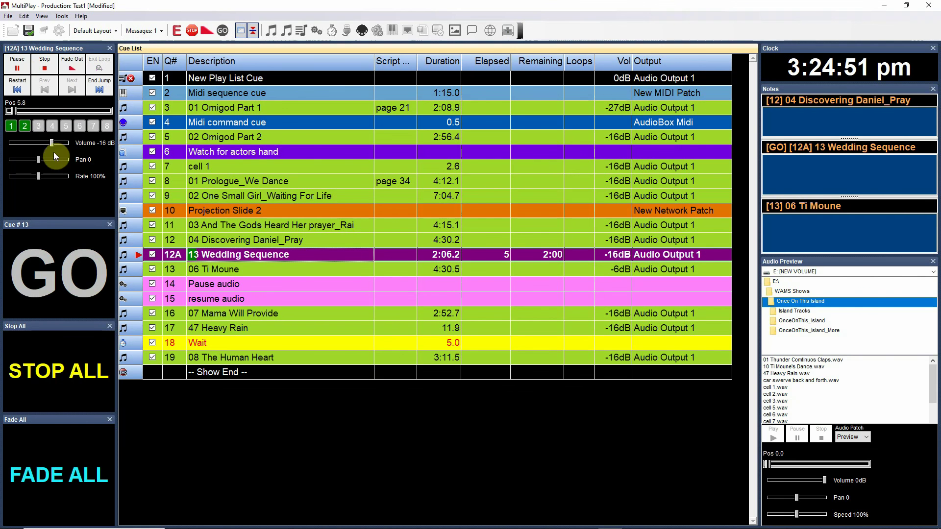
{"action": "left_click_drag", "start_coordinate": [51, 143], "coordinate": [62, 145]}
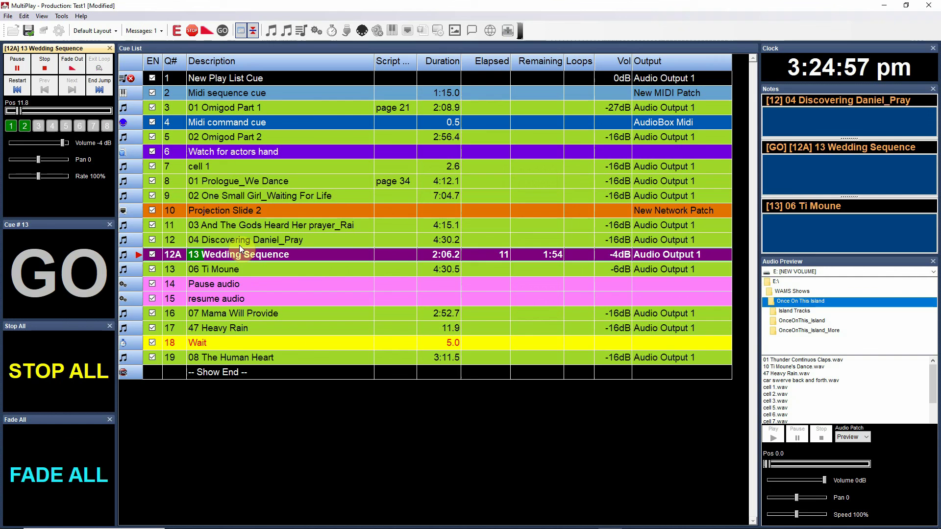
{"action": "left_click", "coordinate": [48, 63]}
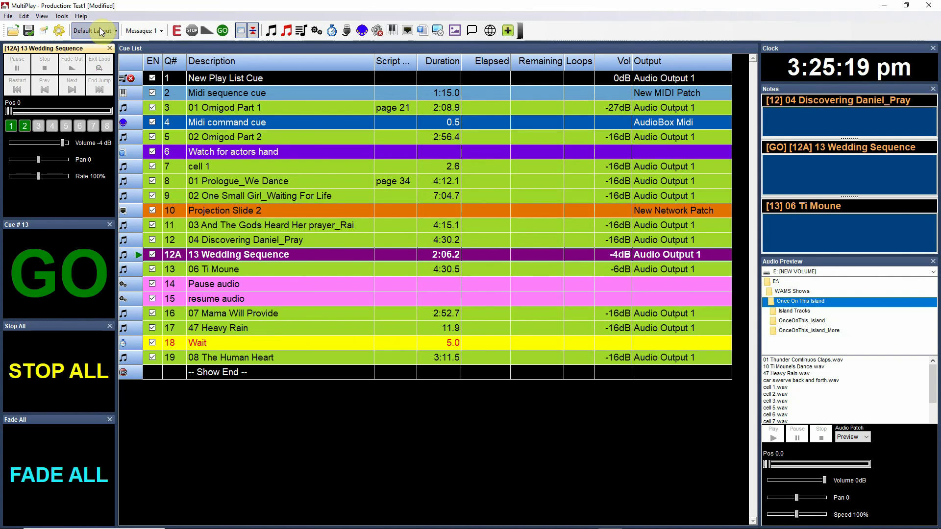
{"action": "left_click", "coordinate": [43, 31]}
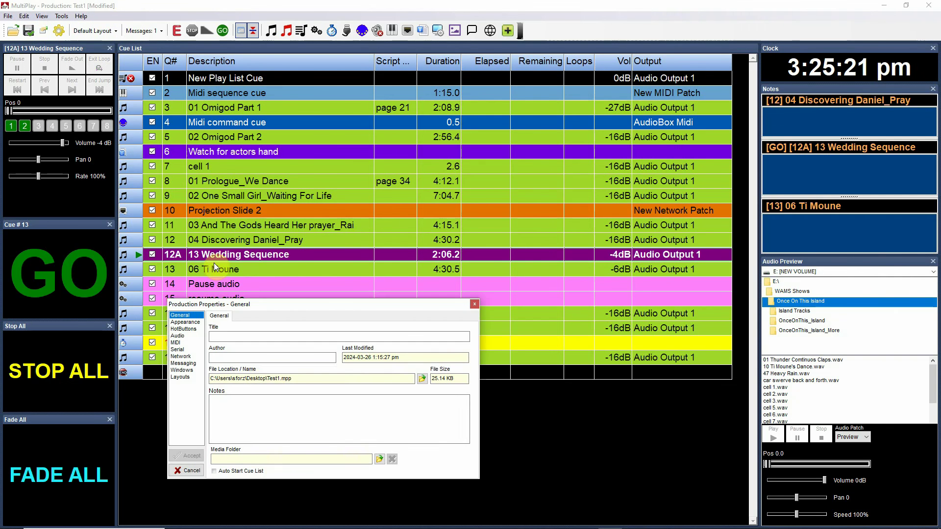
{"action": "left_click", "coordinate": [180, 377]}
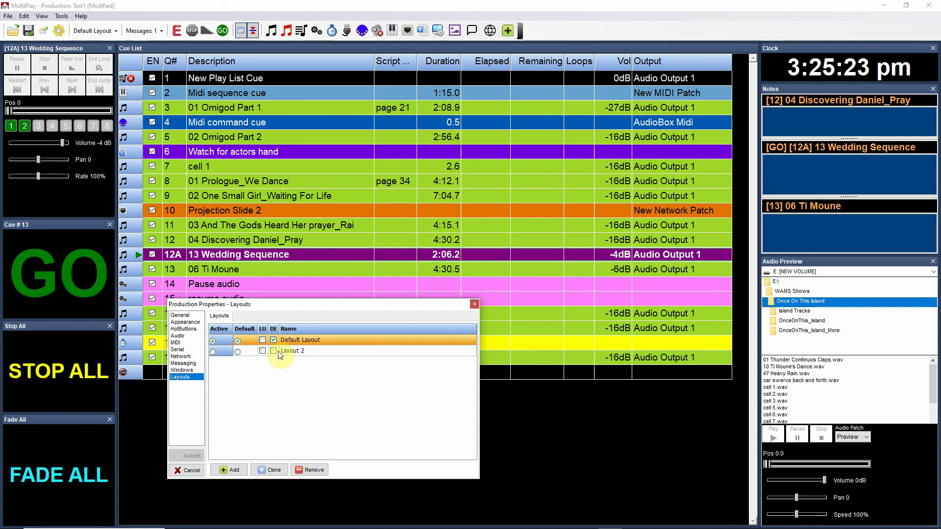
{"action": "left_click", "coordinate": [475, 304]}
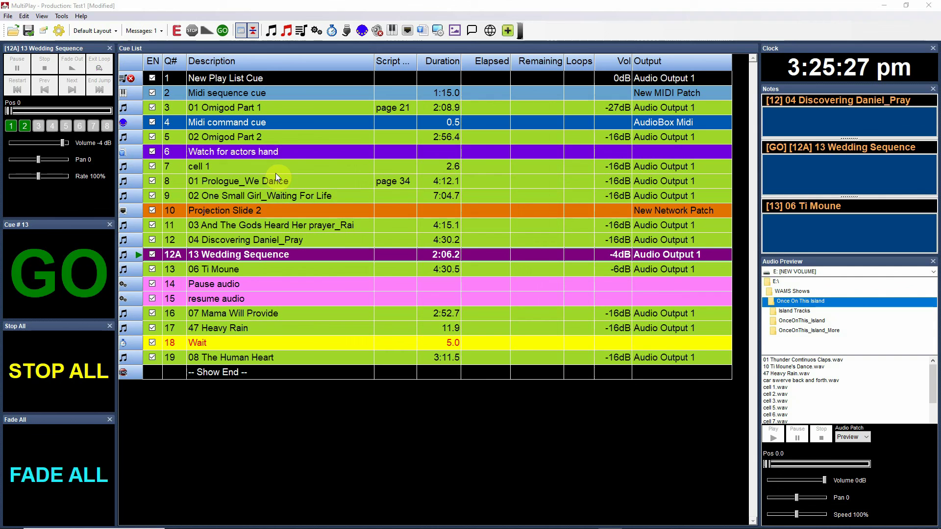